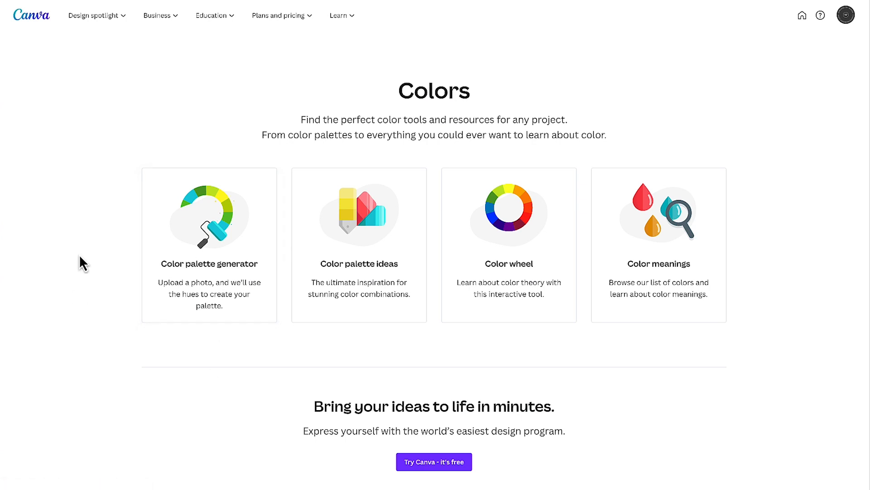
# - Open the color palette generator and pick the Shadow color #89704F from the palette extracted from the moodboard image
pyautogui.click(266, 263)
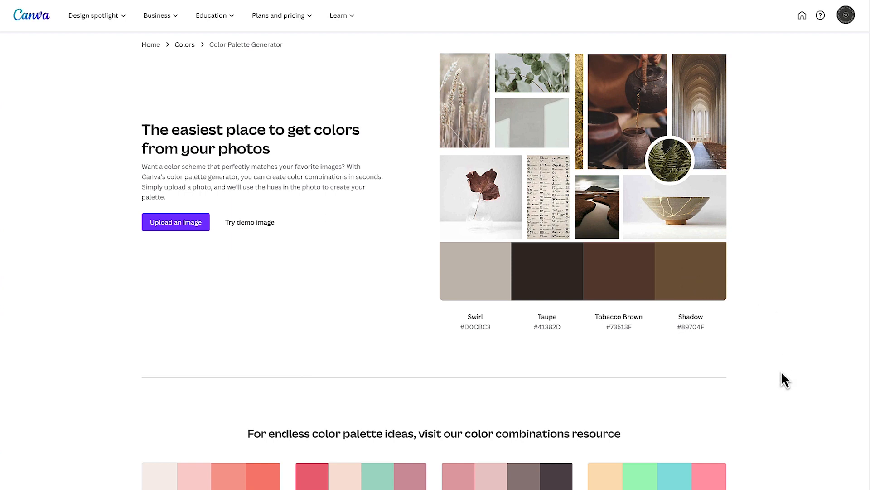
pyautogui.click(690, 274)
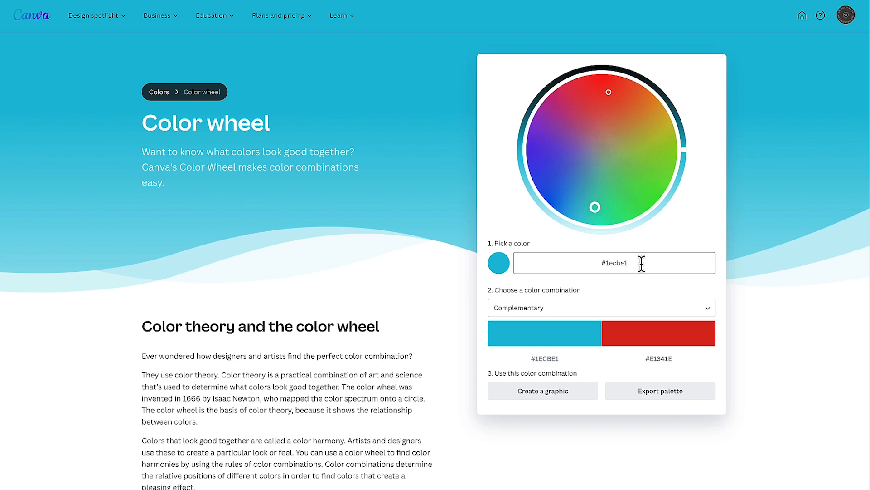
# - Set the color wheel to a Monochromatic combination with #89704F as the base color
pyautogui.click(600, 309)
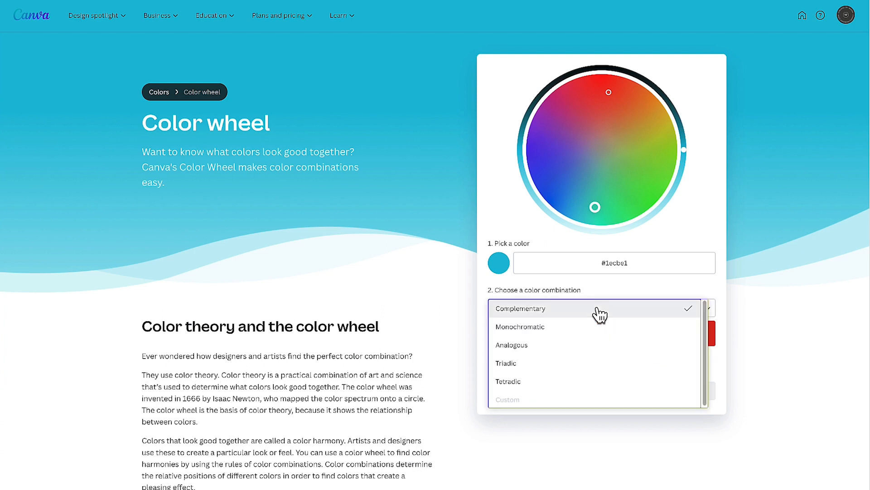
pyautogui.click(680, 290)
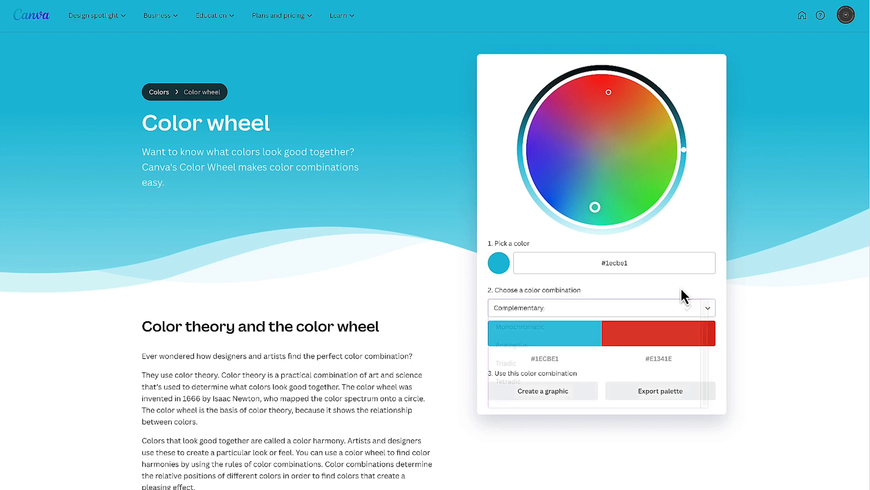
pyautogui.click(578, 309)
pyautogui.click(563, 326)
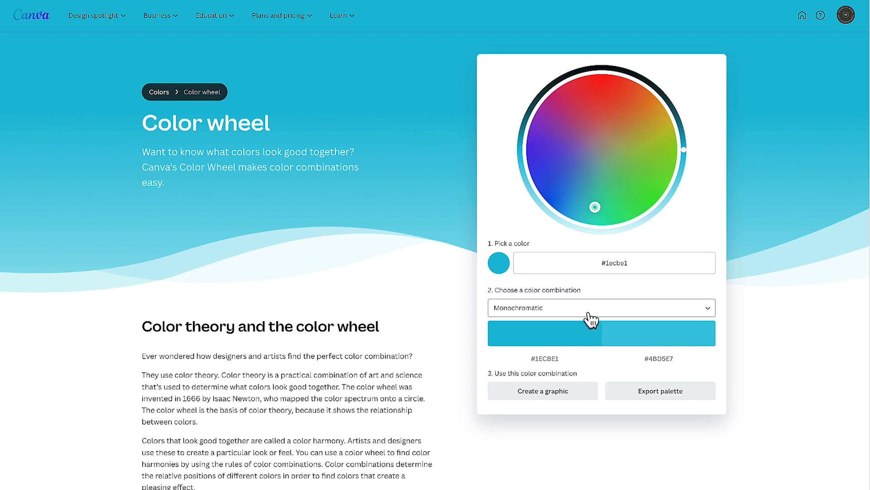
pyautogui.tripleClick(620, 262)
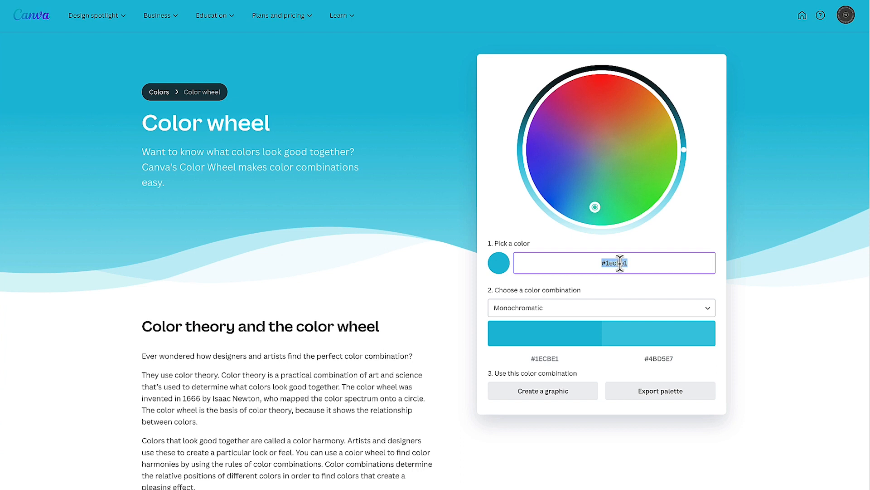
pyautogui.write('#89704F')
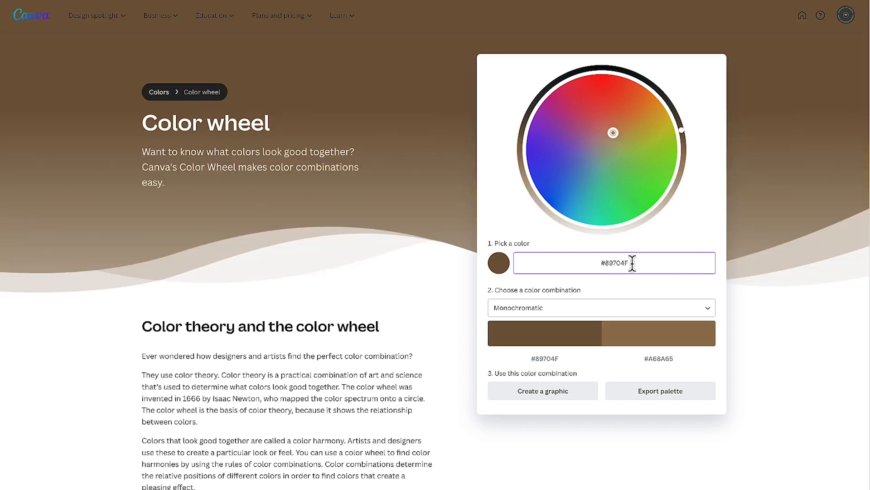
pyautogui.click(701, 218)
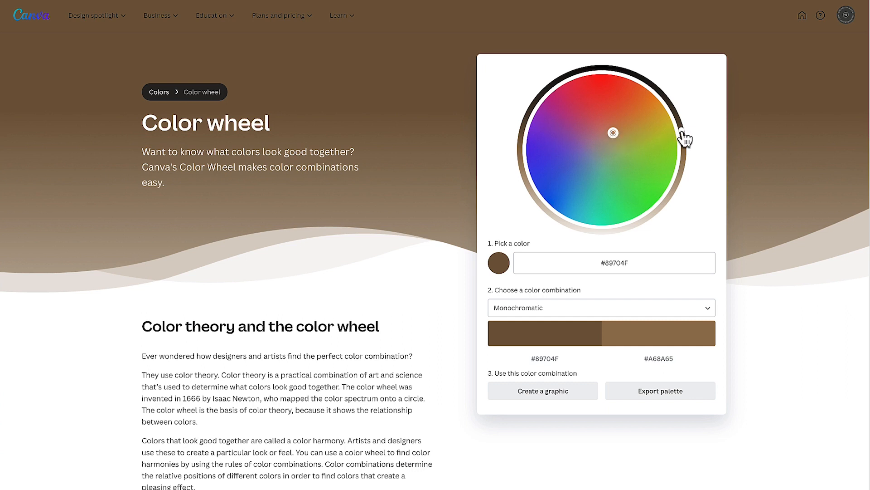
# - Shift the base color's hue and brightness on the color wheel to the golden tone #BBA350
pyautogui.moveTo(683, 136)
pyautogui.mouseDown()
pyautogui.moveTo(669, 196)
pyautogui.moveTo(683, 146)
pyautogui.mouseUp()
pyautogui.moveTo(613, 132); pyautogui.dragTo(626, 127)
pyautogui.moveTo(688, 158); pyautogui.dragTo(685, 164)
# - Fine-tune the saturation and luminance of the combination's first color to reach #BA9F41
pyautogui.moveTo(542, 340)
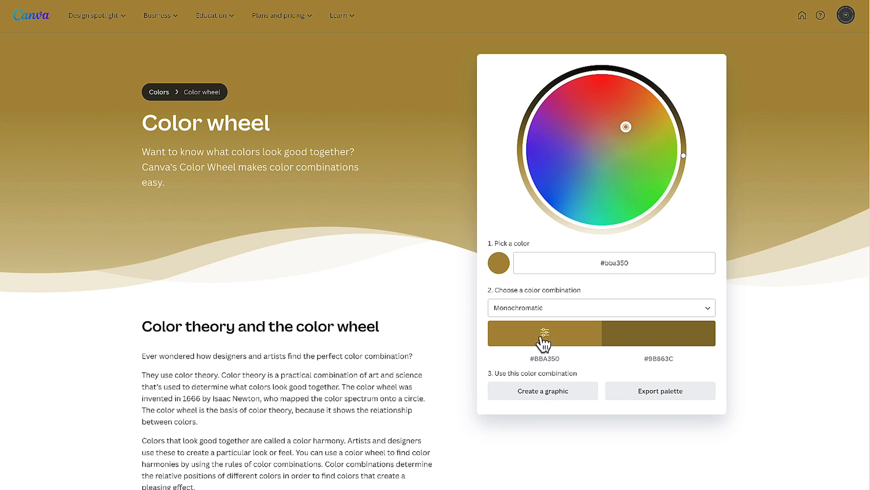
pyautogui.click(549, 360)
pyautogui.click(547, 337)
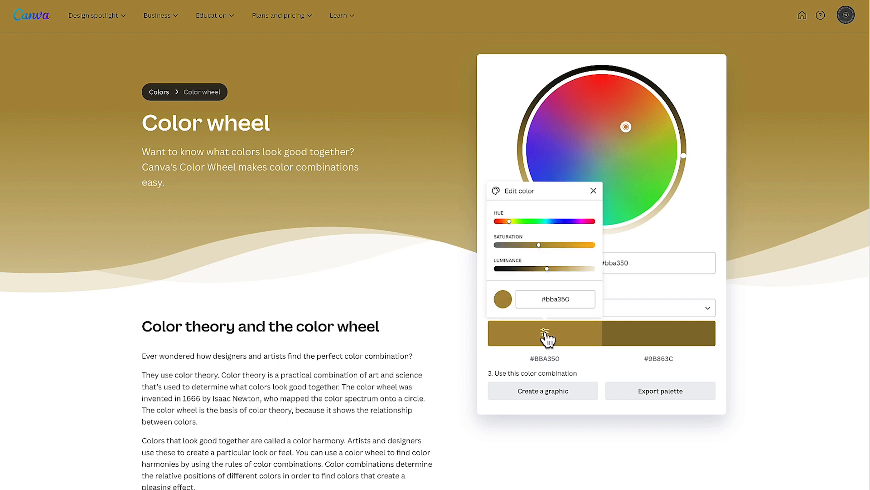
pyautogui.click(543, 245)
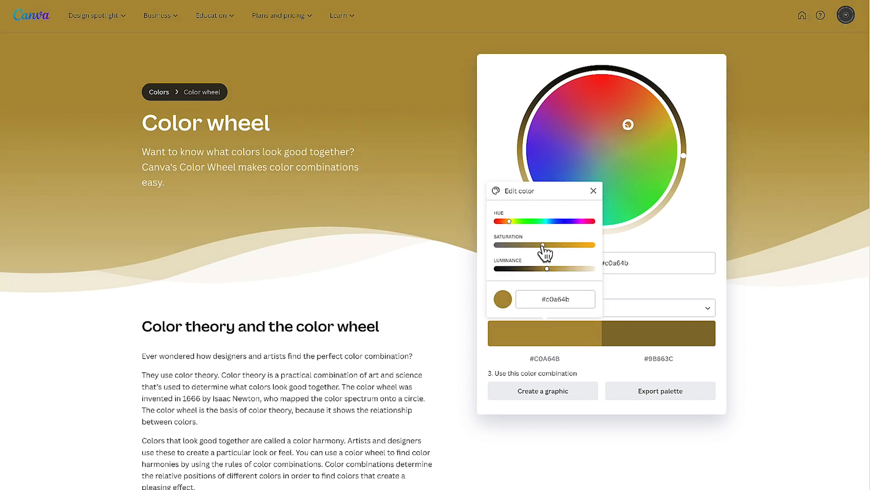
pyautogui.click(544, 268)
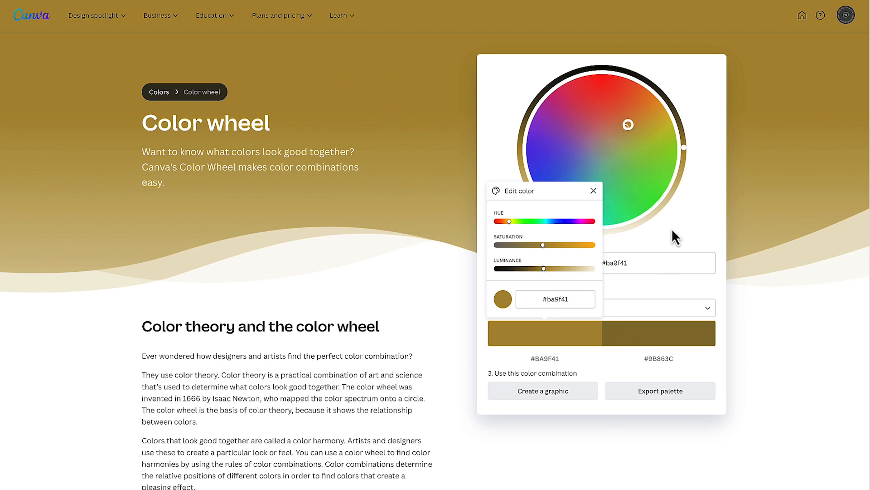
pyautogui.click(593, 191)
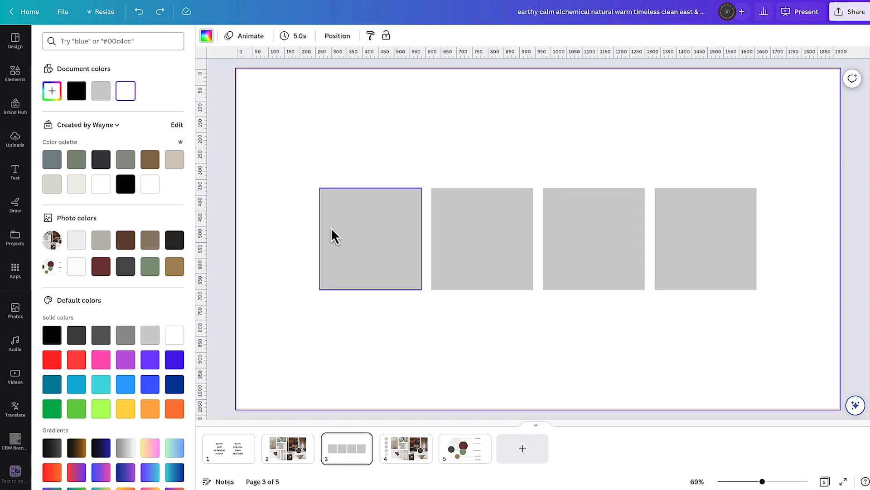
# - Switch to the brand design and fill the first square on page 3 with #BA9F41
pyautogui.click(366, 209)
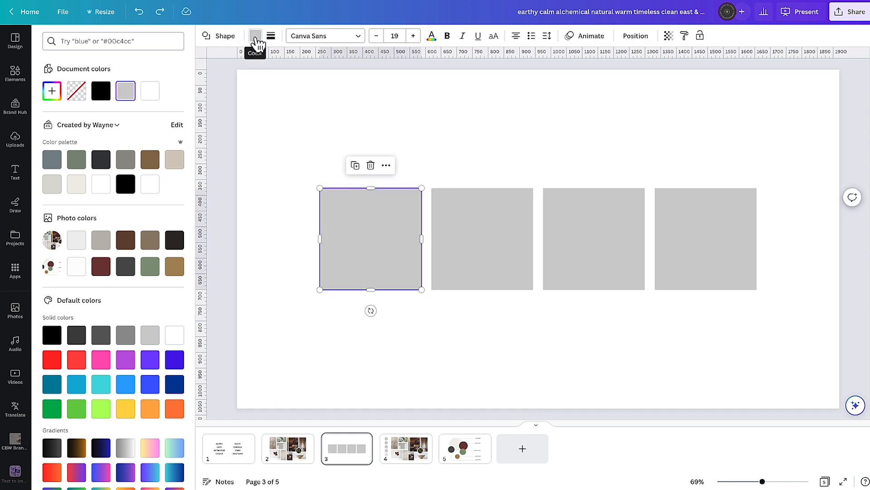
pyautogui.click(52, 90)
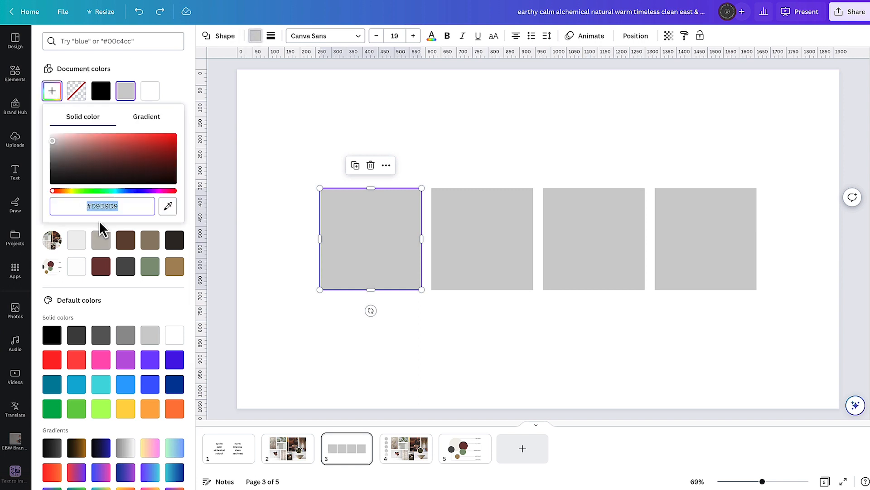
pyautogui.write('#BA9F41')
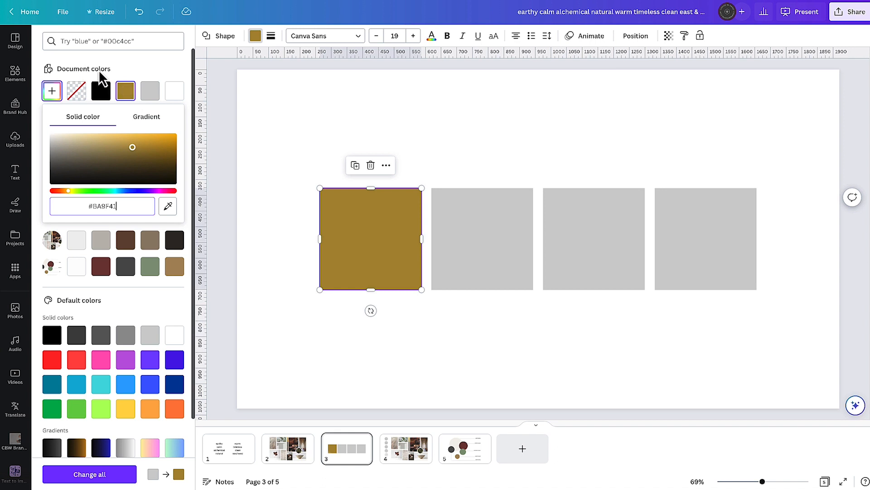
pyautogui.click(145, 62)
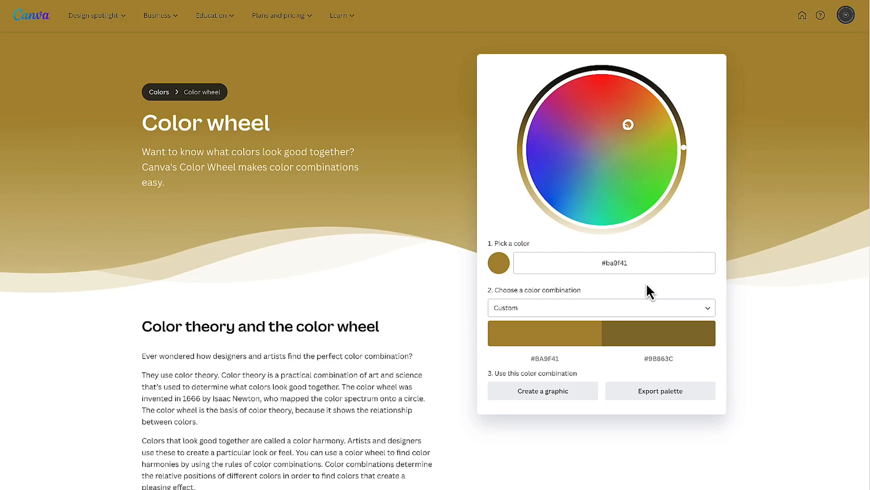
# - Return to the color wheel, set the base color to #73513F, and fine-tune its hue and brightness
pyautogui.click(619, 265)
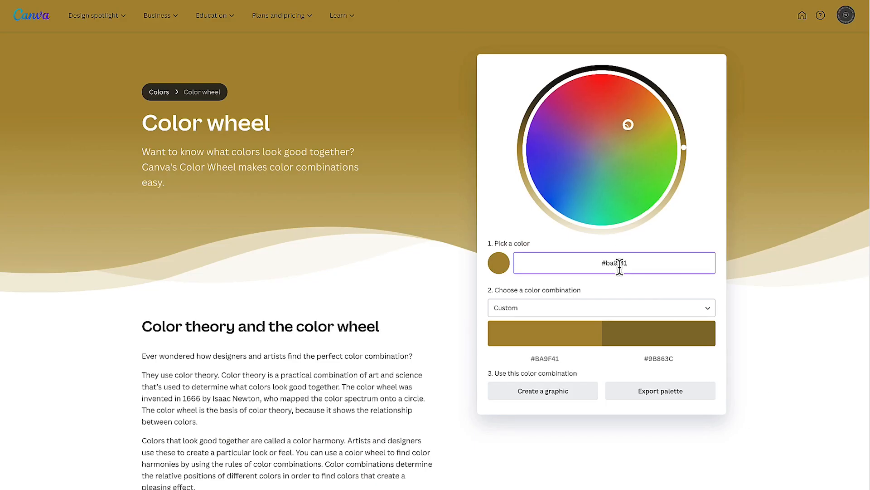
pyautogui.write('#73513F')
pyautogui.moveTo(613, 136); pyautogui.dragTo(611, 130)
pyautogui.moveTo(684, 157); pyautogui.dragTo(683, 153)
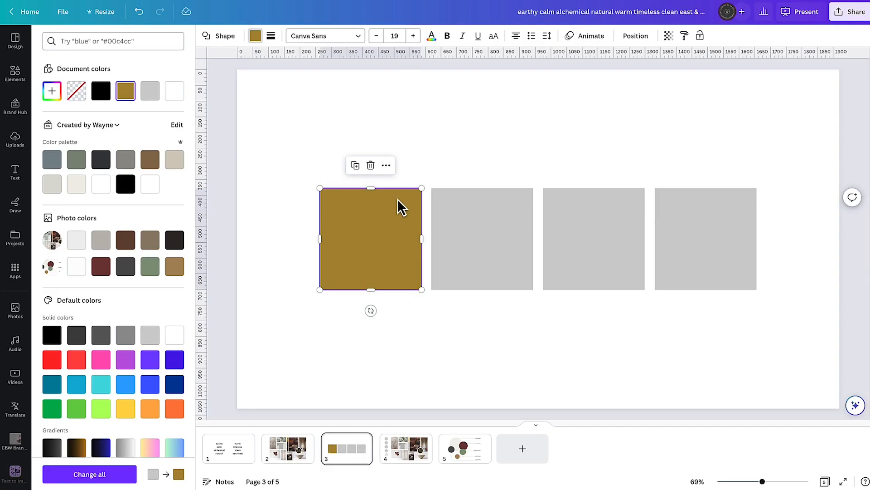
# - Switch to the brand design and fill the second square on page 3 with #A45B48
pyautogui.click(464, 204)
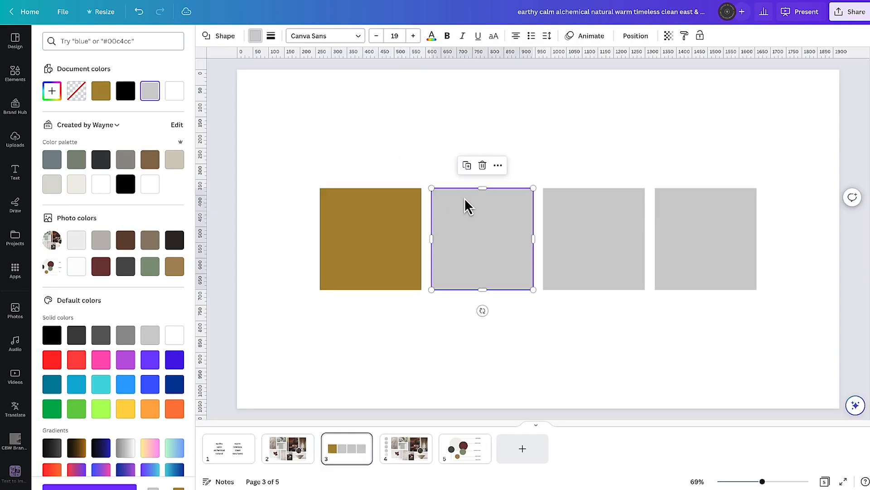
pyautogui.click(52, 90)
pyautogui.write('#A45B48')
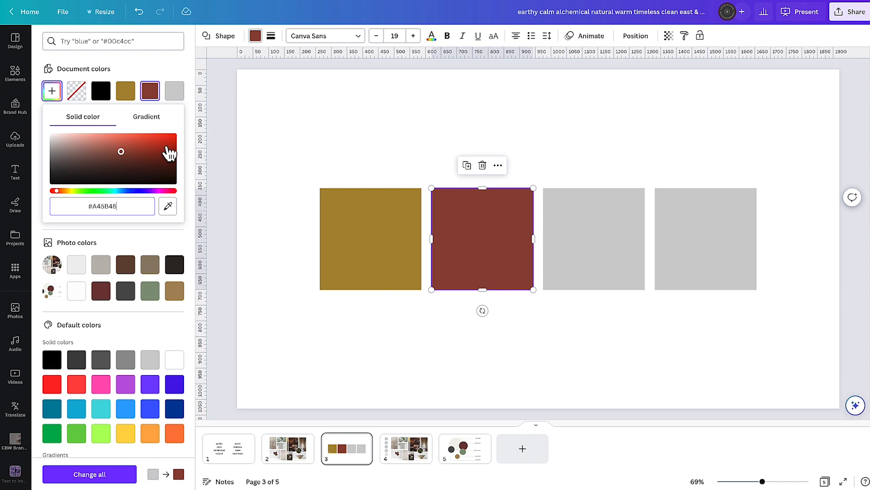
pyautogui.click(325, 105)
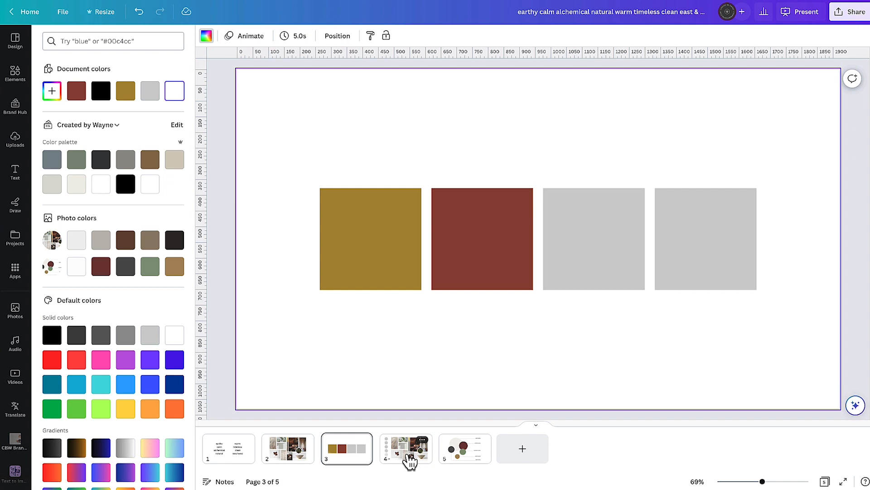
# - On page 4, fill the first circle with the green #8A9573 sampled from the eucalyptus leaf photo
pyautogui.click(407, 451)
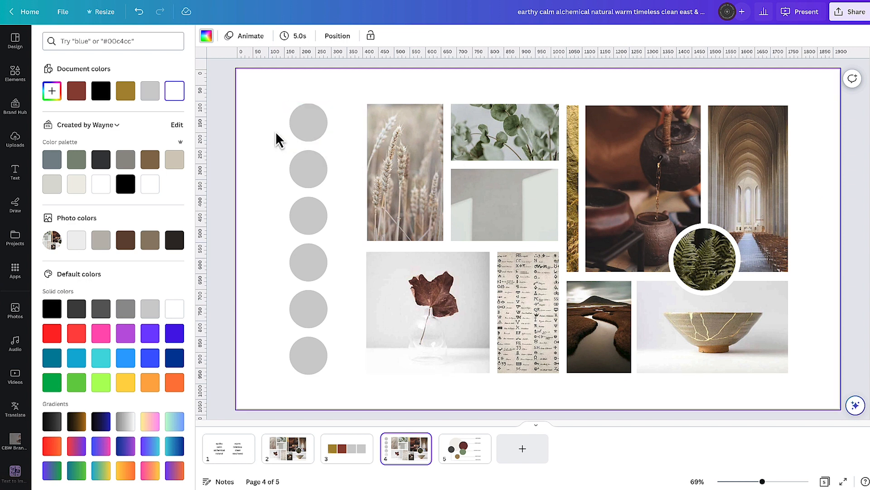
pyautogui.moveTo(276, 101); pyautogui.dragTo(332, 387)
pyautogui.click(343, 243)
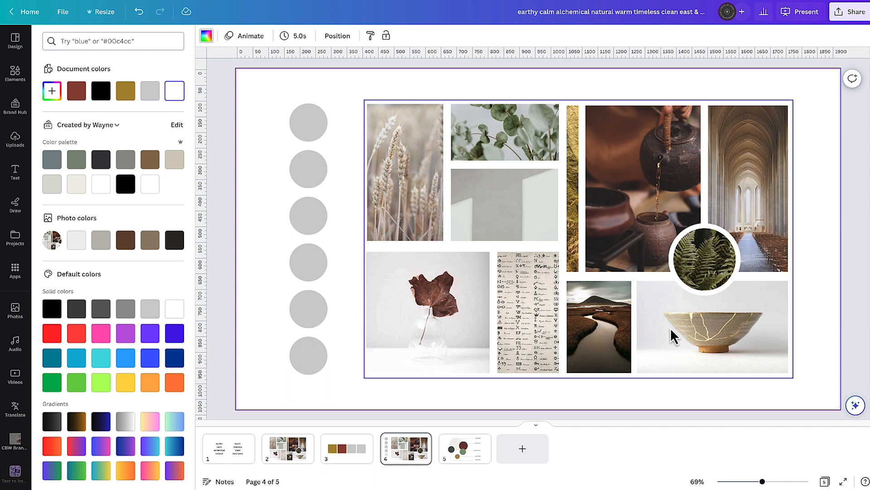
pyautogui.click(316, 133)
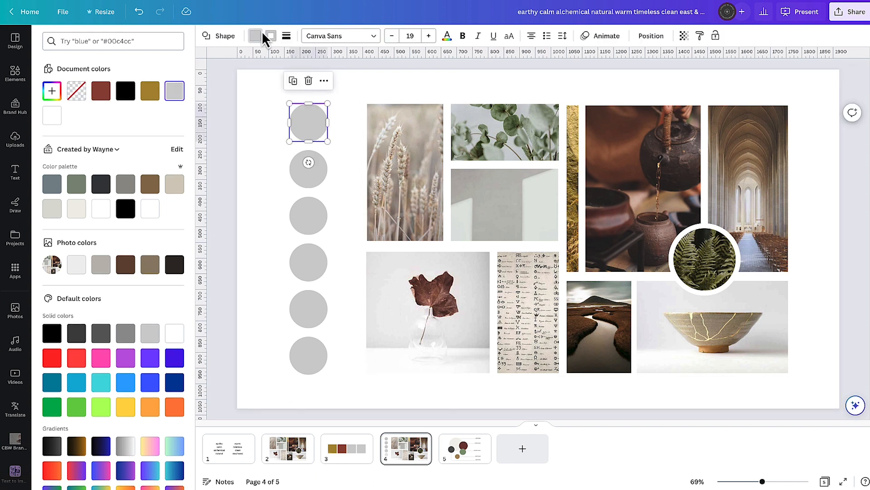
pyautogui.click(52, 92)
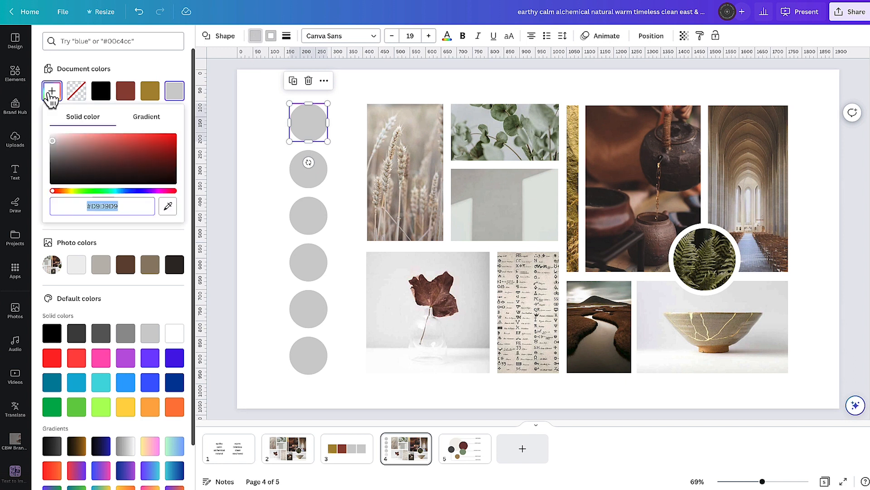
pyautogui.click(168, 208)
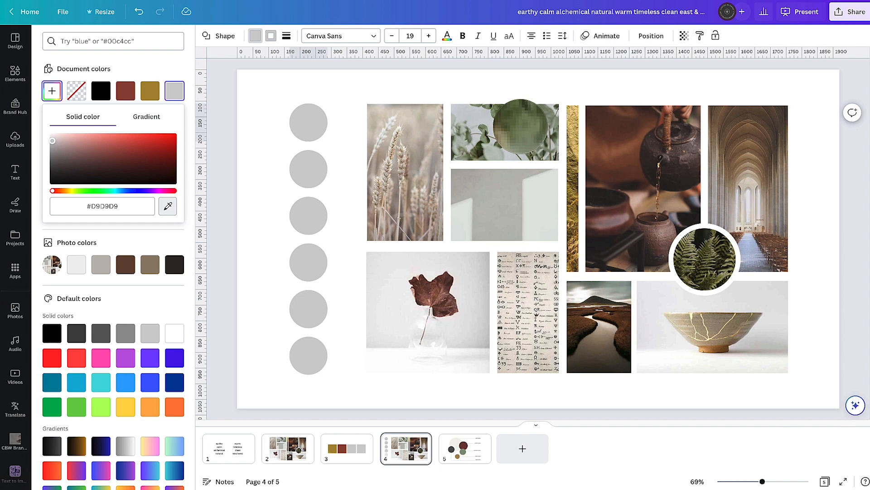
pyautogui.click(522, 131)
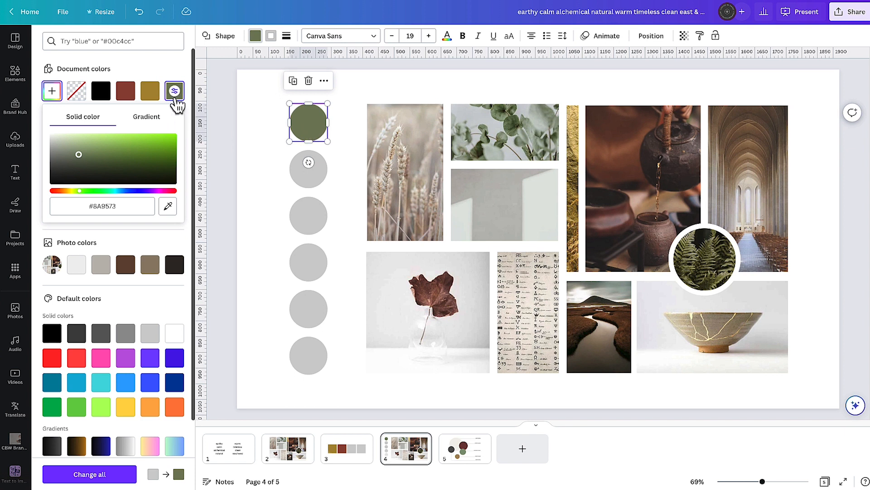
# - Fill the second circle with the dark reddish brown #73443F sampled from the teapot photo
pyautogui.click(310, 183)
pyautogui.click(51, 90)
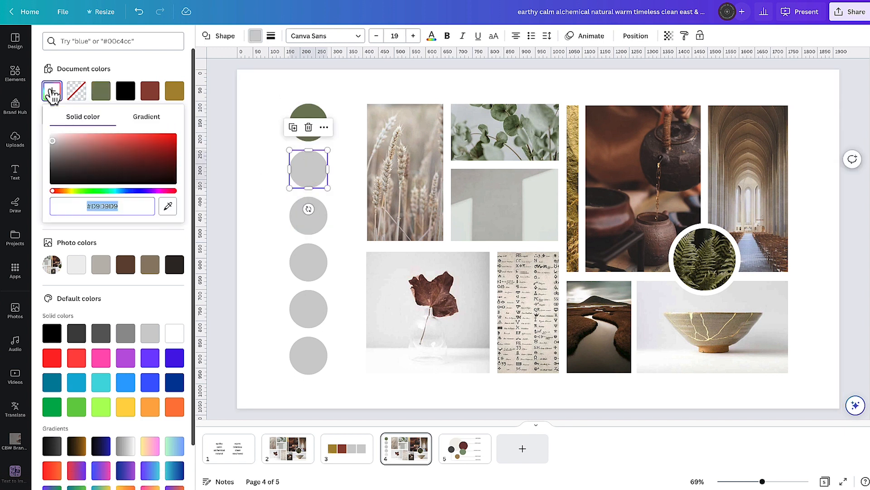
pyautogui.click(168, 206)
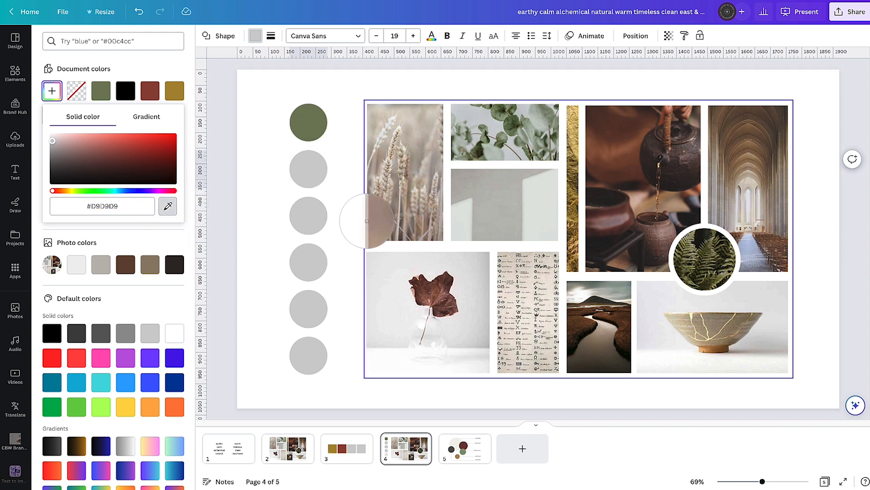
pyautogui.click(619, 208)
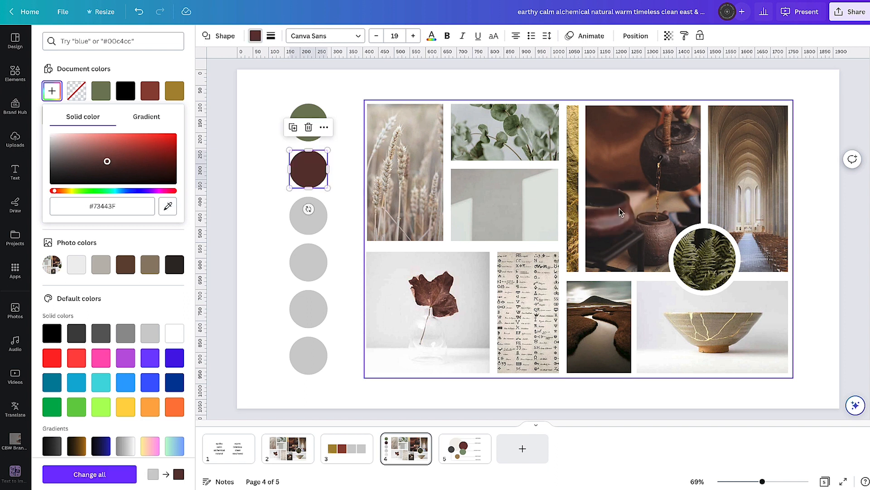
# - Fill the third circle with the golden brown sampled from the base of the bowl
pyautogui.click(311, 229)
pyautogui.click(52, 90)
pyautogui.click(168, 207)
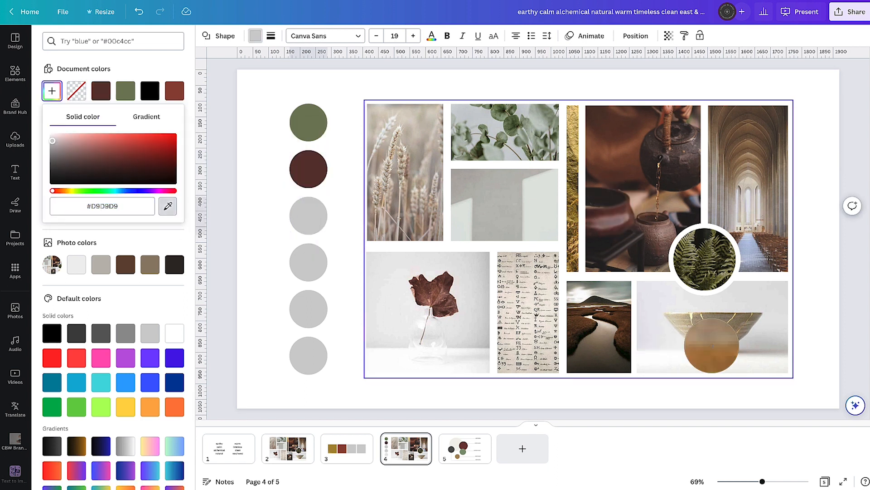
pyautogui.click(711, 347)
# - Fill the fourth circle with a light beige sampled from the vaulted church photo
pyautogui.click(308, 263)
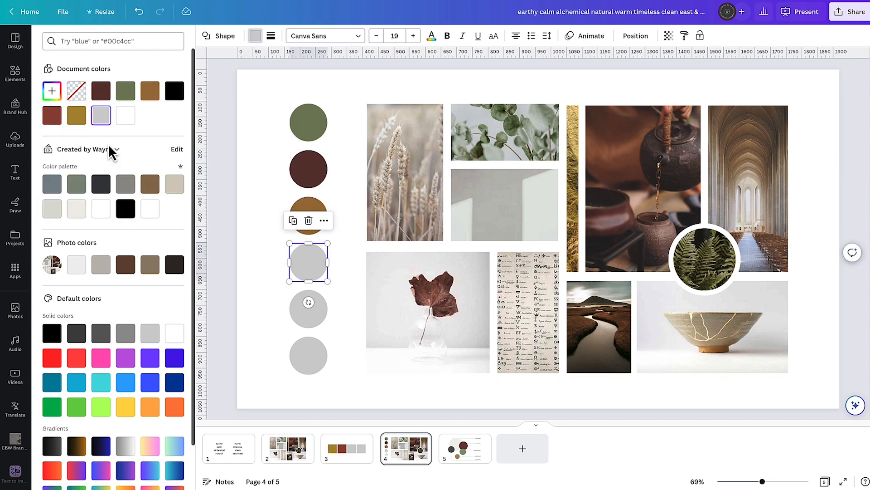
pyautogui.click(51, 90)
pyautogui.click(168, 206)
pyautogui.click(743, 184)
# - Fill the fifth circle with a near-black tone sampled from the river landscape photo
pyautogui.click(52, 91)
pyautogui.click(168, 206)
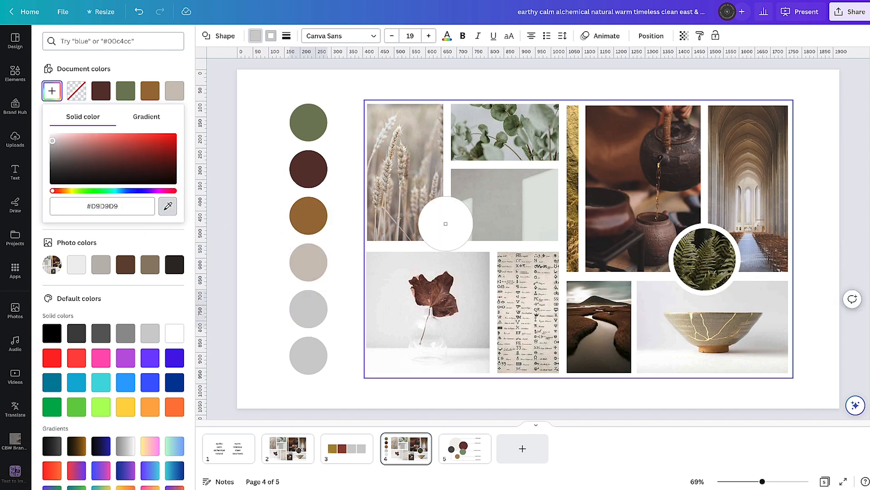
pyautogui.click(602, 299)
# - Fill the sixth circle with a light brown sampled from the wheat photo
pyautogui.click(308, 355)
pyautogui.click(52, 90)
pyautogui.click(168, 207)
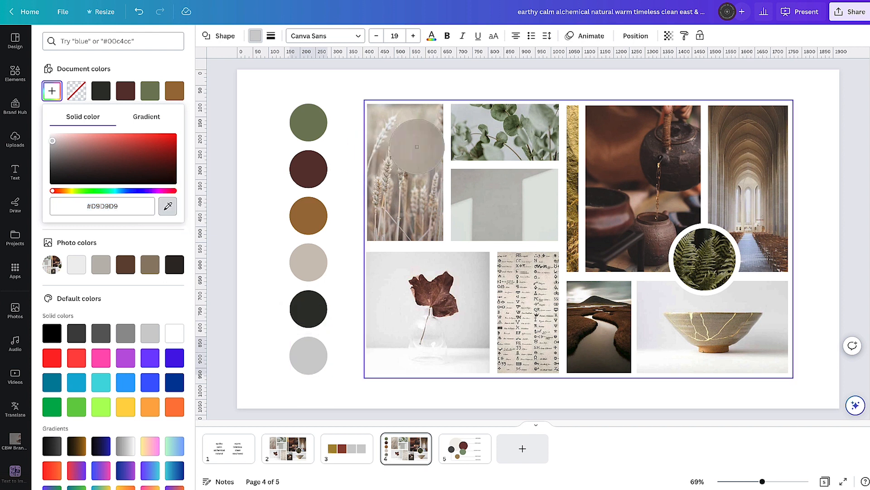
pyautogui.click(422, 226)
pyautogui.click(264, 158)
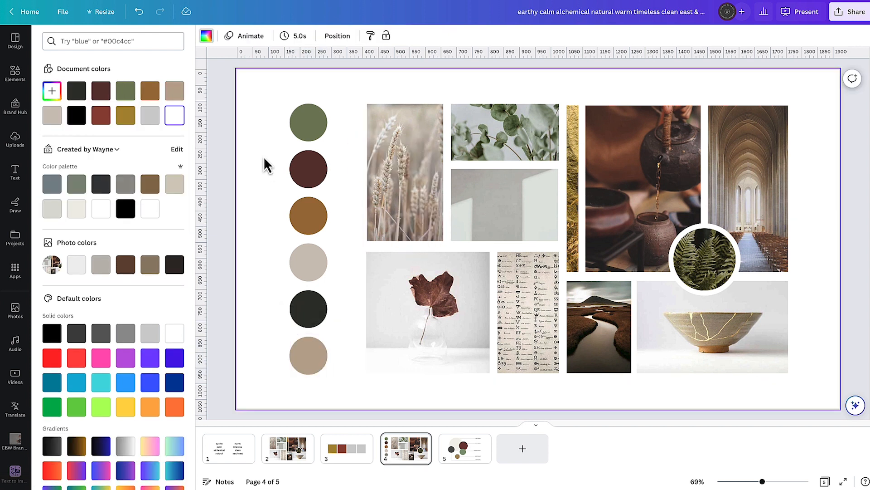
# - Open page 5 of the design after selecting and deselecting the column of six color circles
pyautogui.moveTo(264, 100); pyautogui.dragTo(342, 384)
pyautogui.click(823, 235)
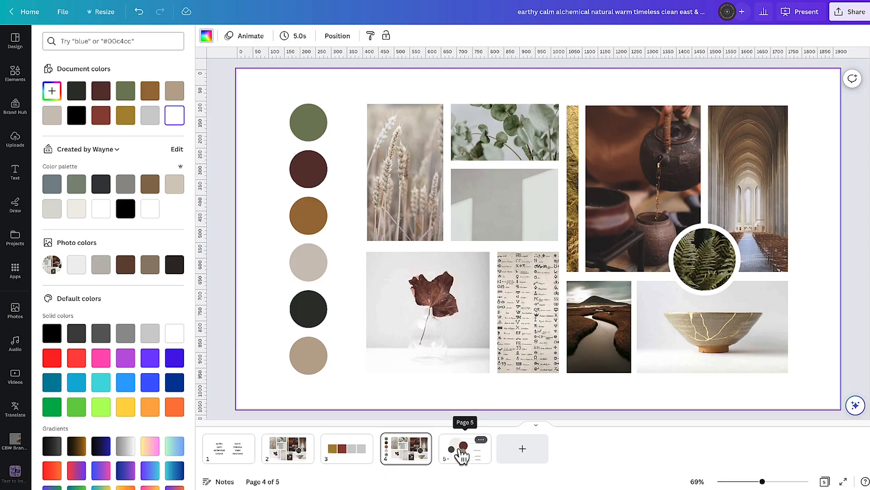
pyautogui.click(462, 455)
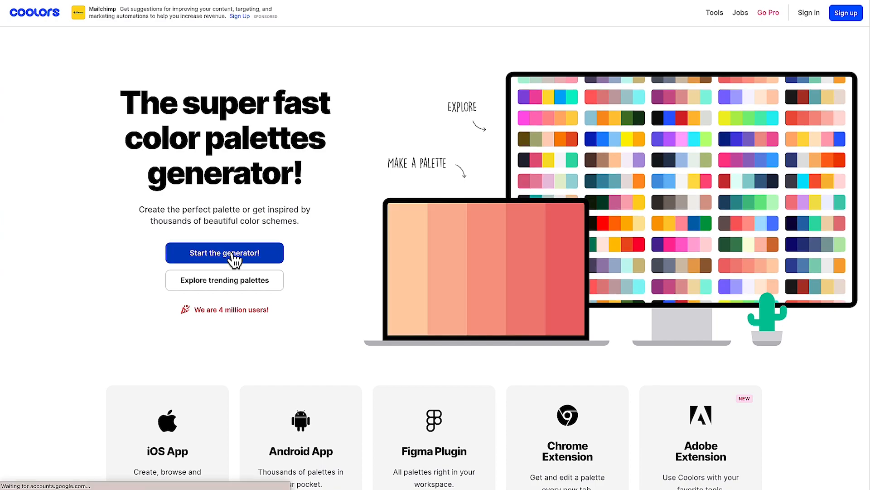
# - Switch to Coolors, start its palette generator and set the first color to #89704F
pyautogui.click(231, 255)
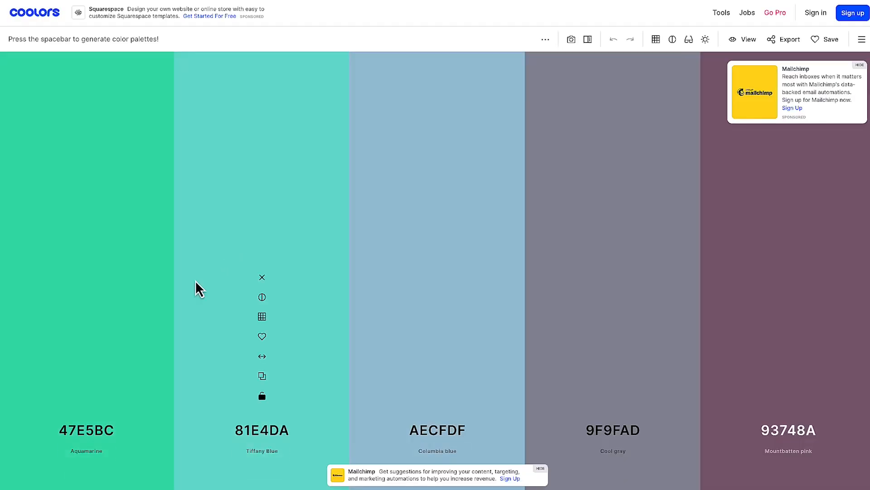
pyautogui.moveTo(819, 330)
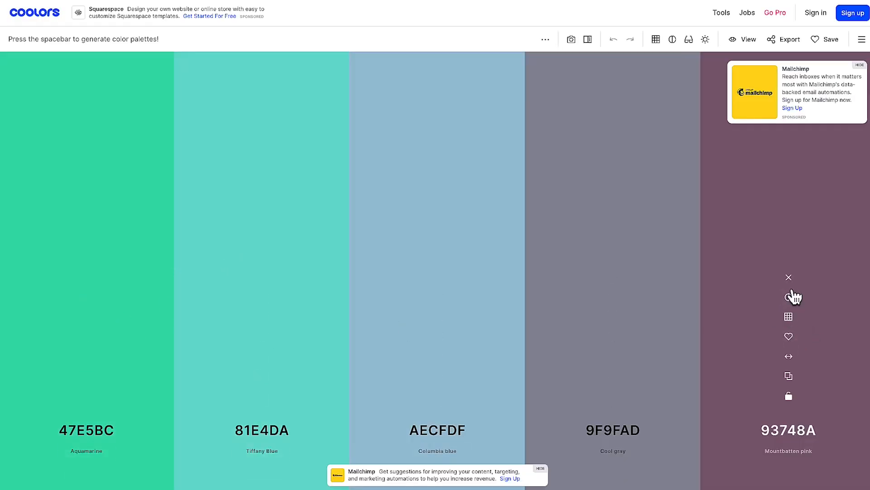
pyautogui.click(83, 433)
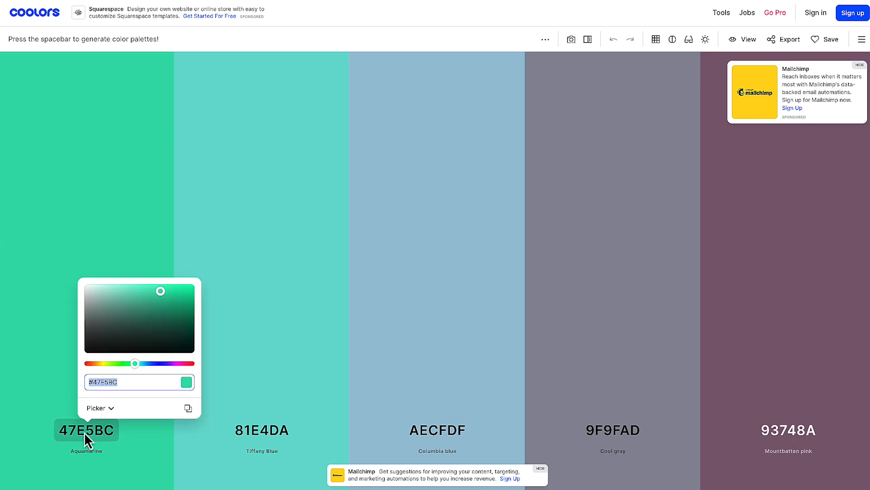
pyautogui.write('#89704F')
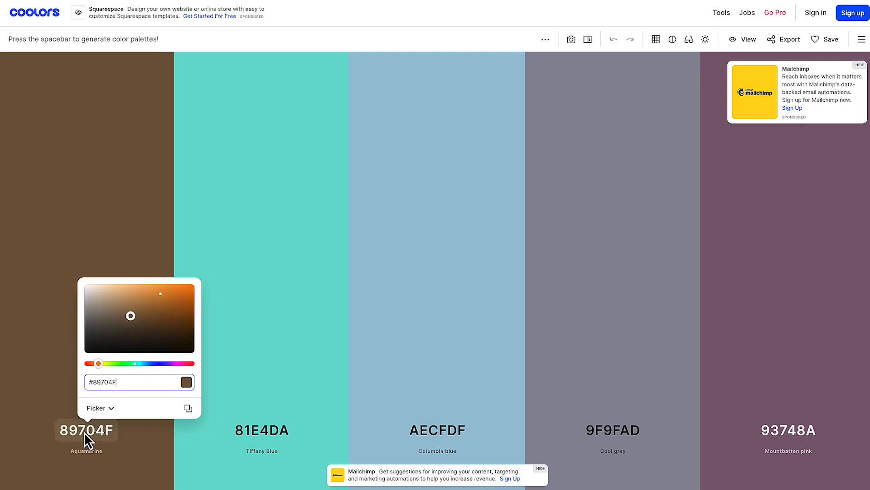
pyautogui.click(54, 349)
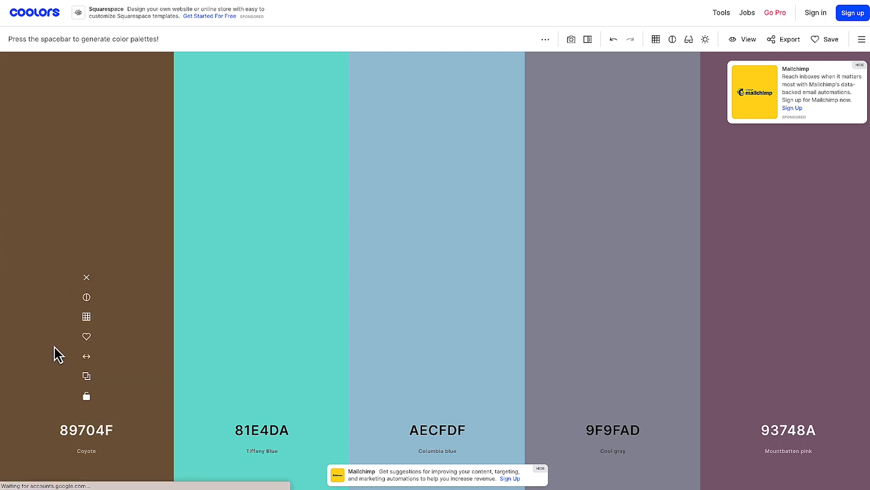
# - Lock the first color #89704F and generate five new palettes around it
pyautogui.click(86, 398)
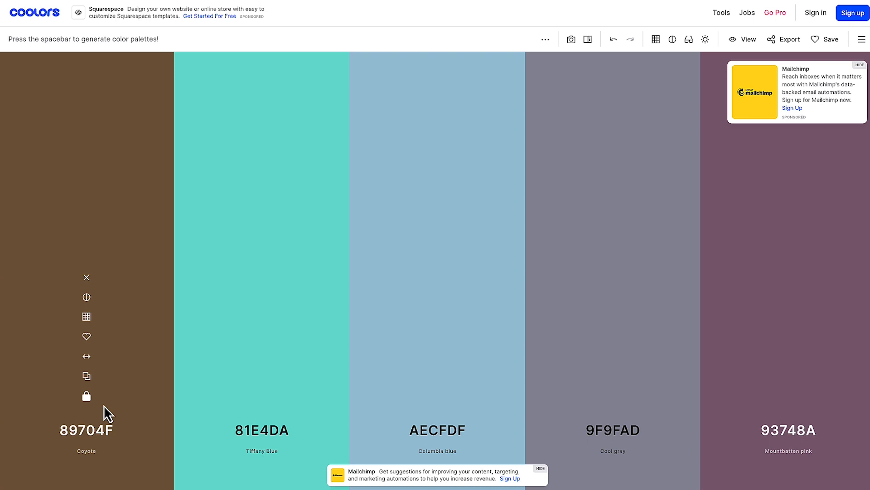
pyautogui.moveTo(192, 385)
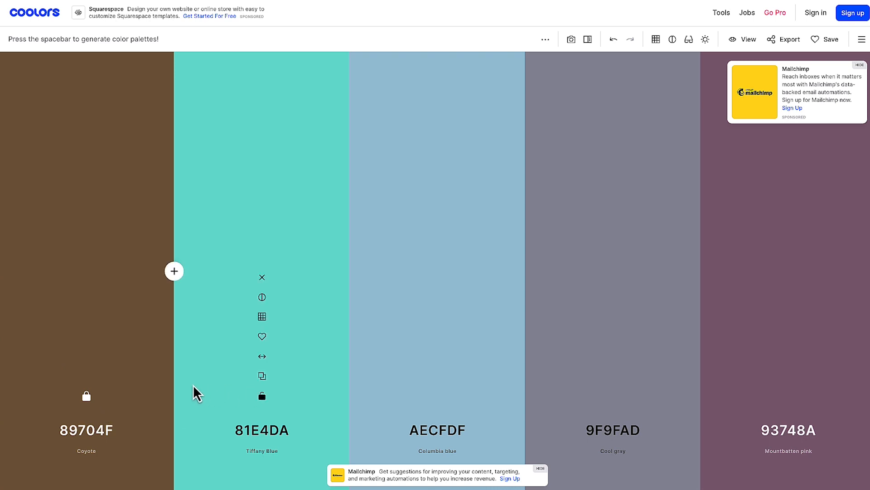
pyautogui.press('space')
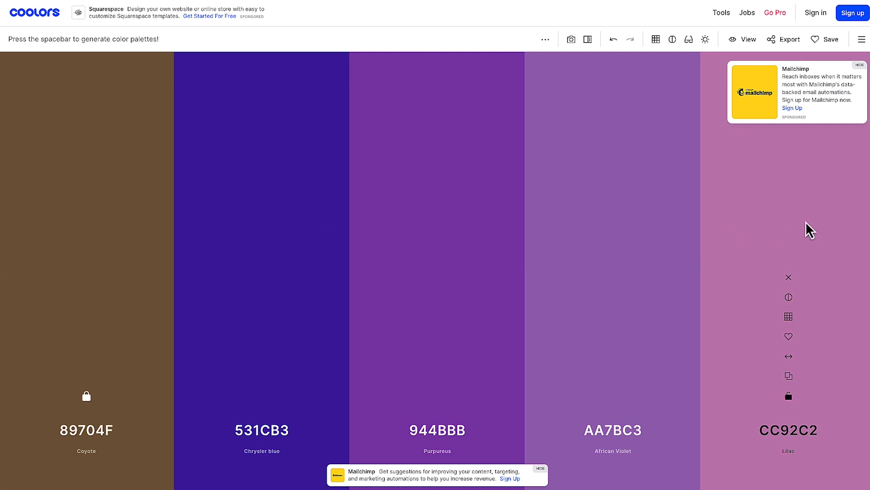
pyautogui.press('space')
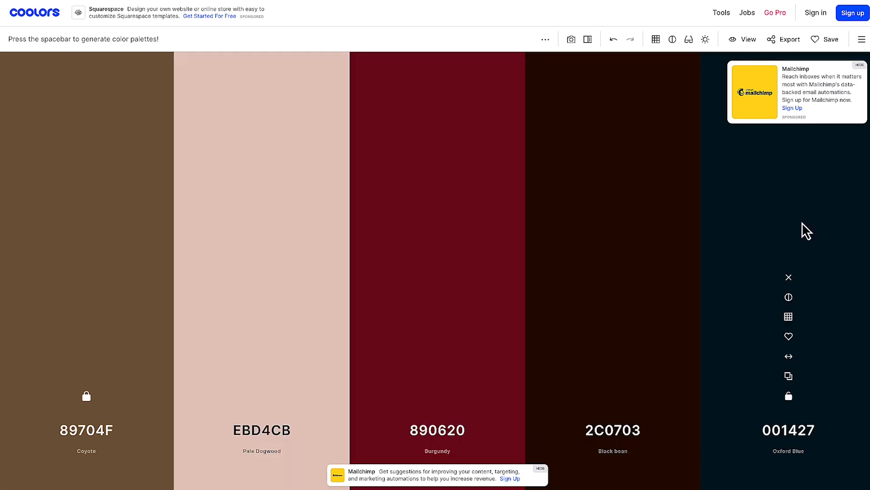
pyautogui.press('space')
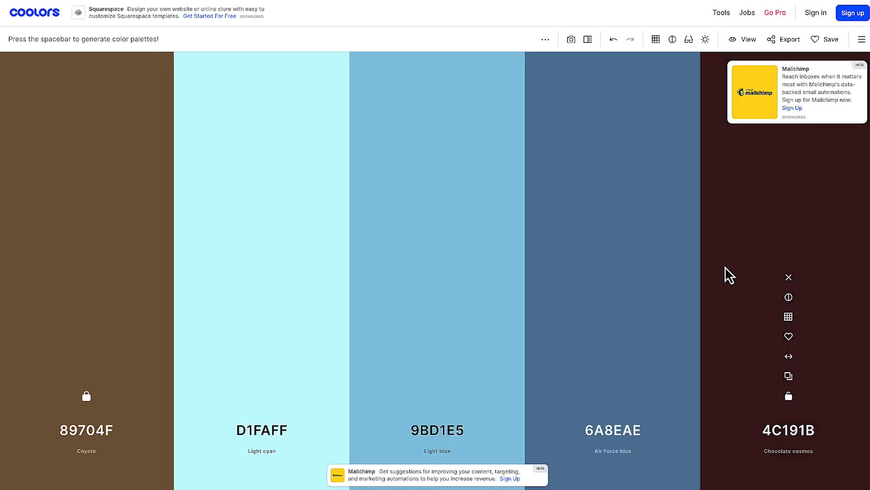
pyautogui.press('space')
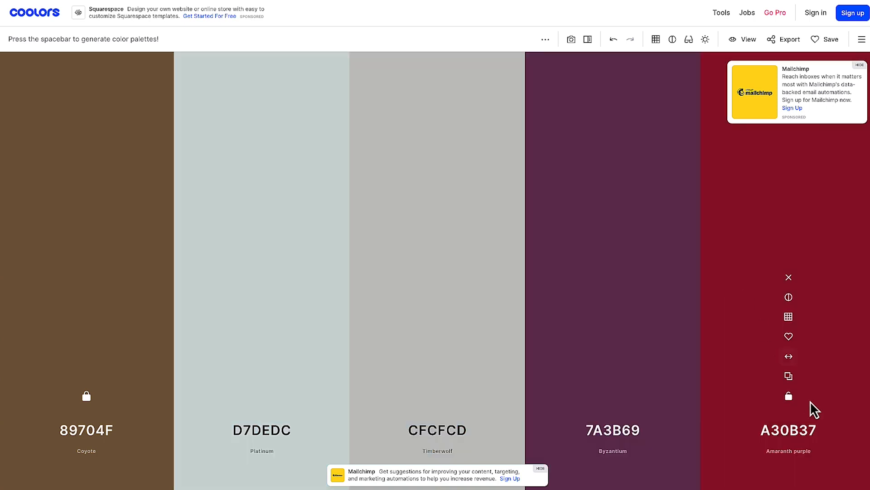
pyautogui.press('space')
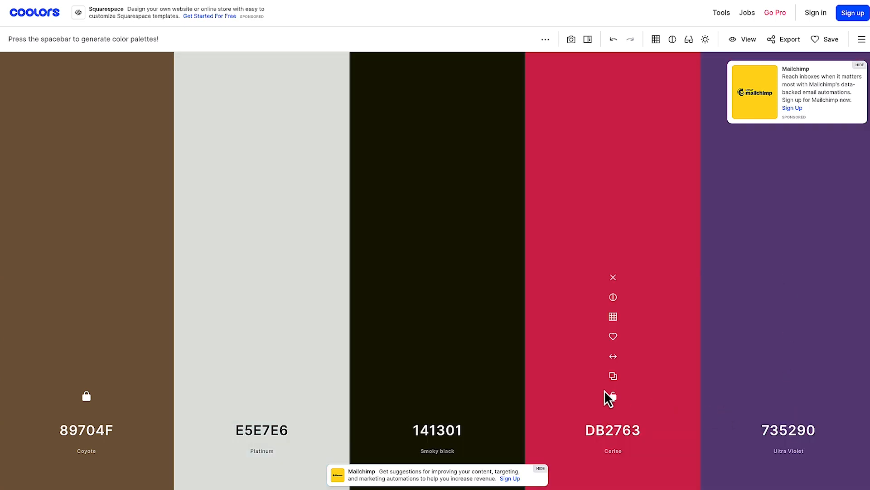
# - Lock the second color, platinum E5E7E6, and generate three more palettes around the two locked colors
pyautogui.click(262, 396)
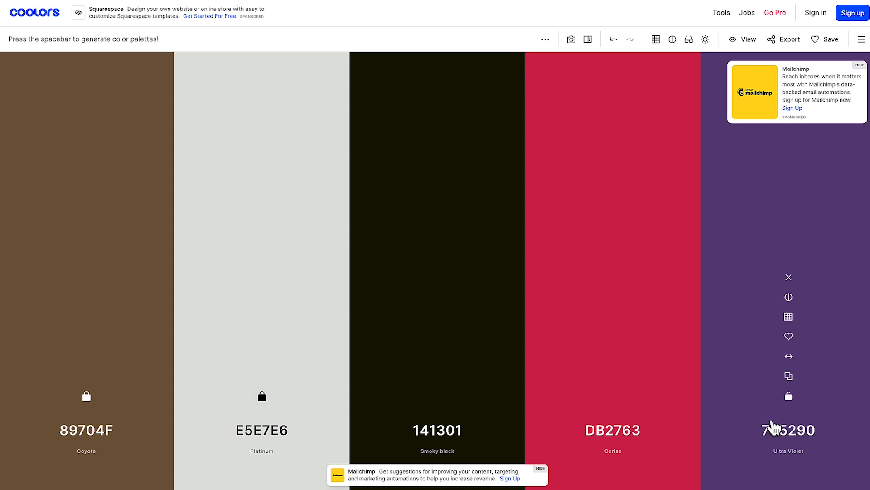
pyautogui.press('space')
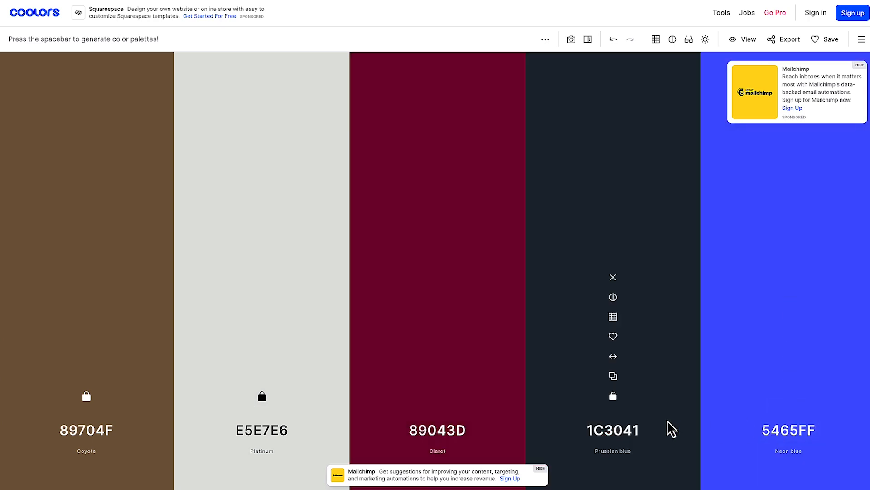
pyautogui.press('space')
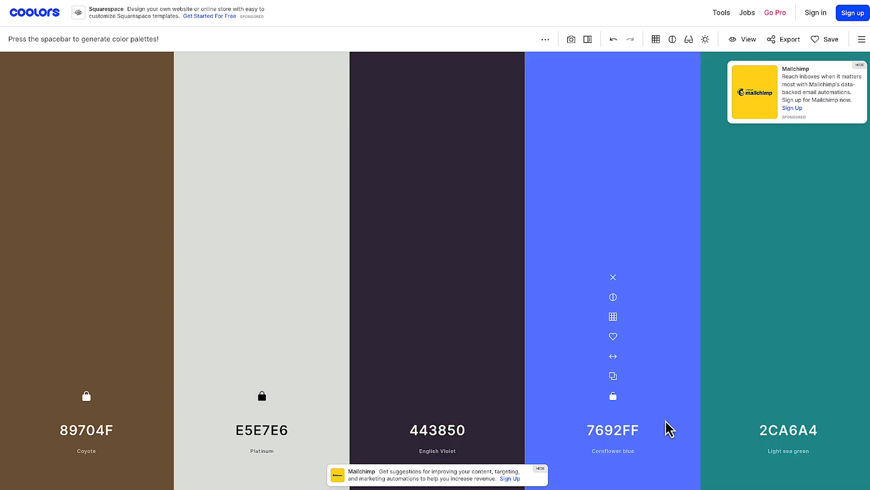
pyautogui.press('space')
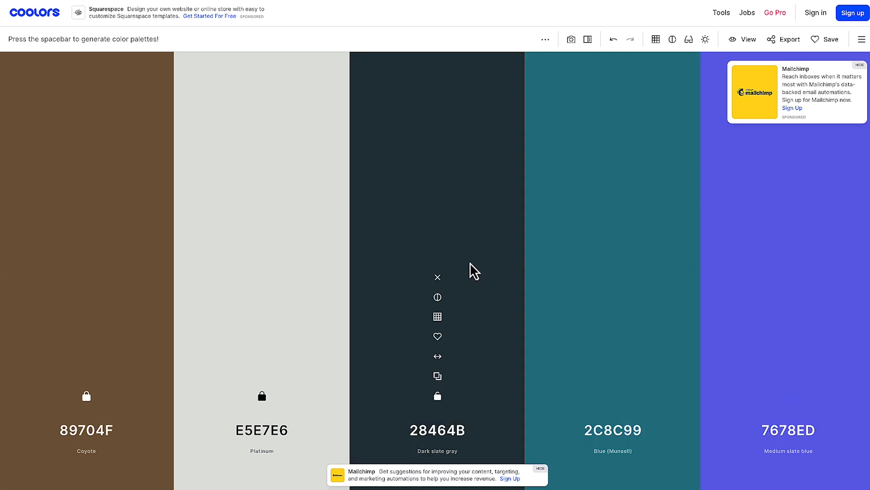
# - Look at the image selection options for palette creation, then view the range of shades for the first color #89704F
pyautogui.click(571, 41)
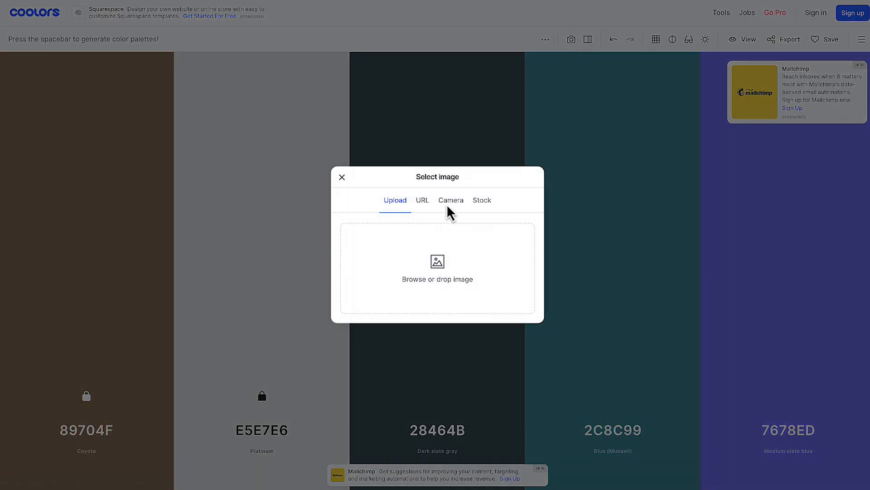
pyautogui.click(342, 178)
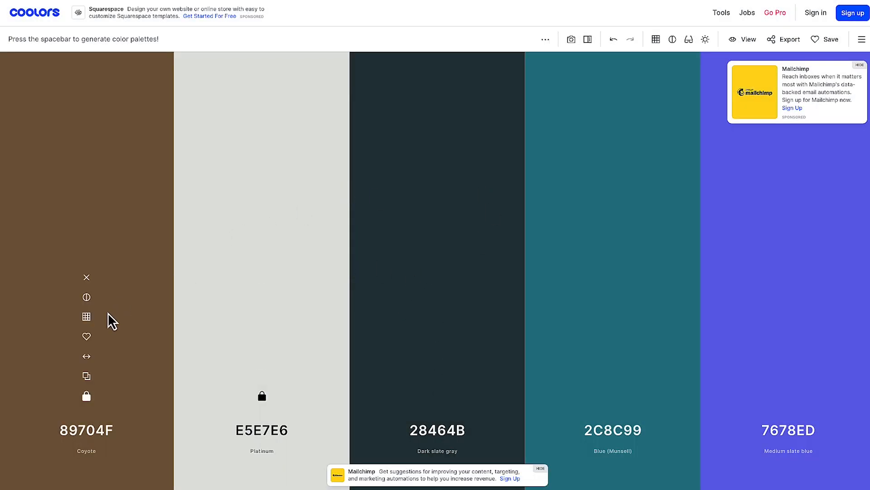
pyautogui.click(86, 319)
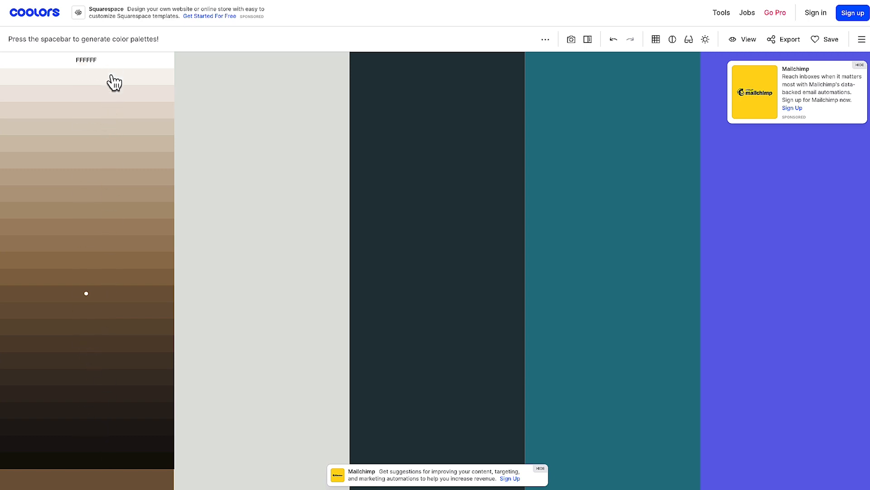
pyautogui.click(132, 283)
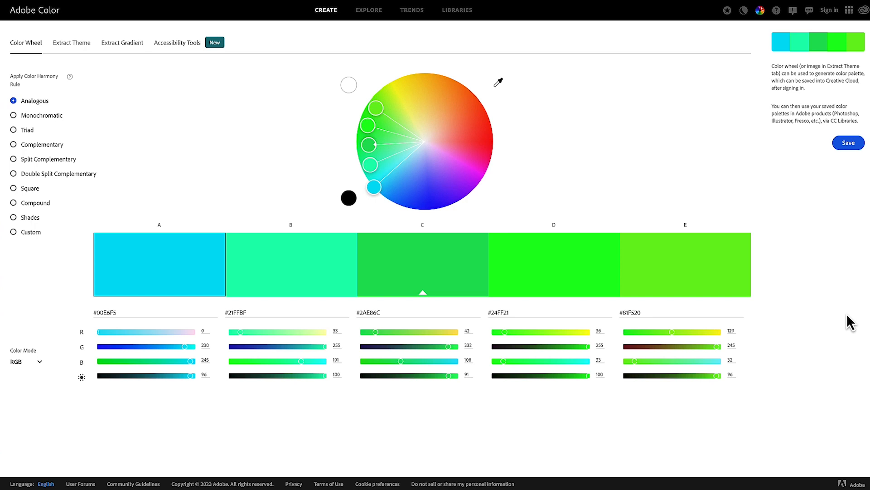
# - Switch to Adobe Color, try the Monochromatic harmony, then apply Triad and move the wheel's base color to golden yellow #EACD5E
pyautogui.click(30, 116)
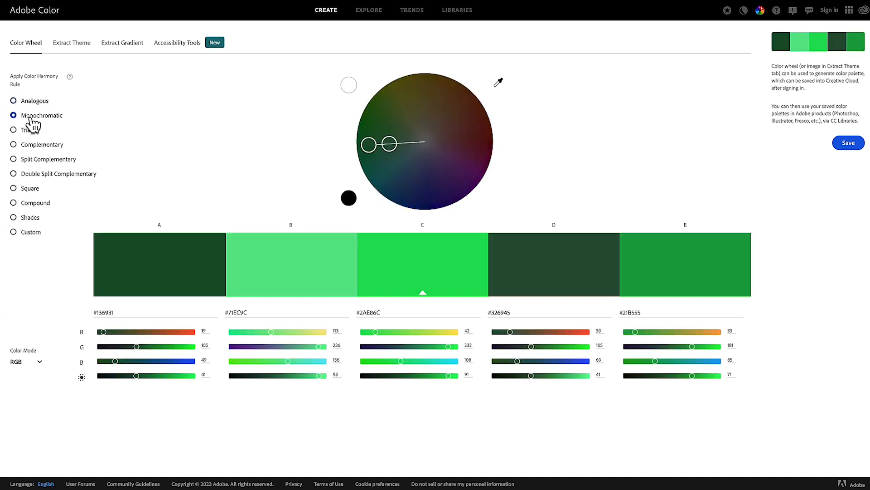
pyautogui.click(28, 132)
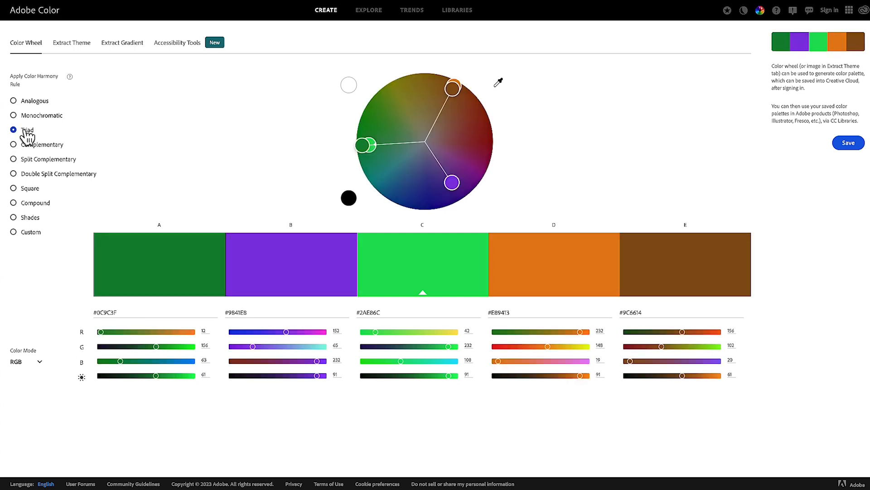
pyautogui.moveTo(451, 182); pyautogui.dragTo(382, 166)
pyautogui.moveTo(422, 86); pyautogui.dragTo(424, 101)
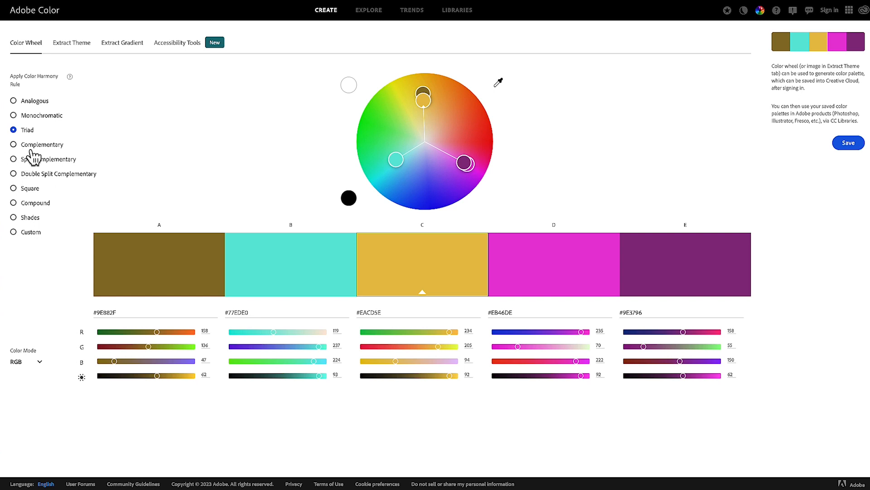
# - Extract a color theme from the moodboard image file using Extract Theme
pyautogui.moveTo(76, 78)
pyautogui.click(79, 51)
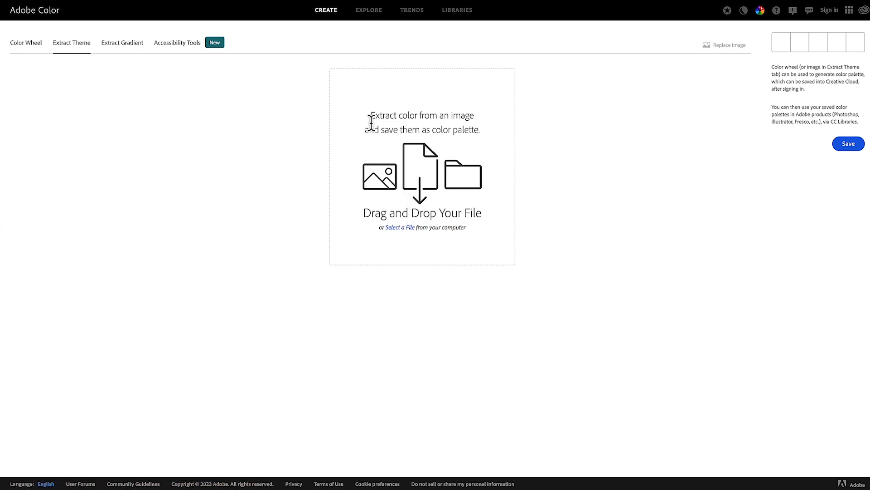
pyautogui.click(400, 227)
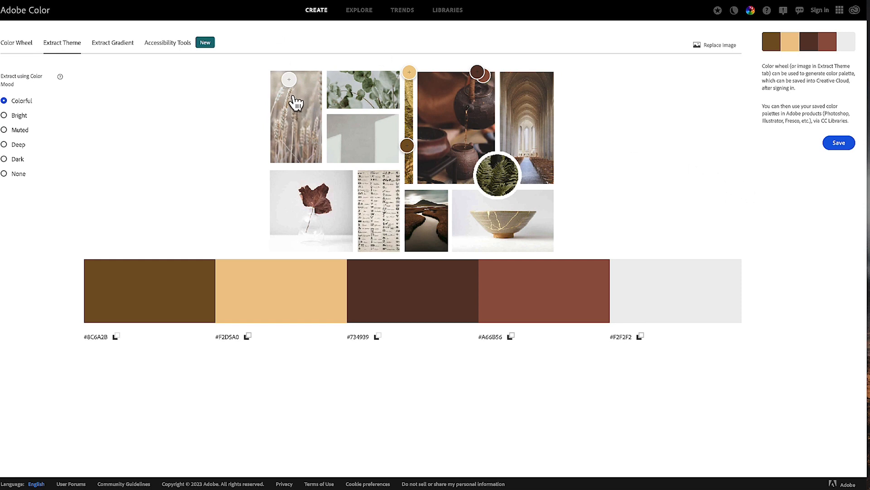
# - Reposition the sample points to take beige #E3DED3 from the wheat, brown #866C29, green #6C7C54 from the leaves, and a tone from the bowl
pyautogui.moveTo(289, 81); pyautogui.dragTo(295, 79)
pyautogui.moveTo(407, 145); pyautogui.dragTo(408, 139)
pyautogui.moveTo(410, 72); pyautogui.dragTo(369, 80)
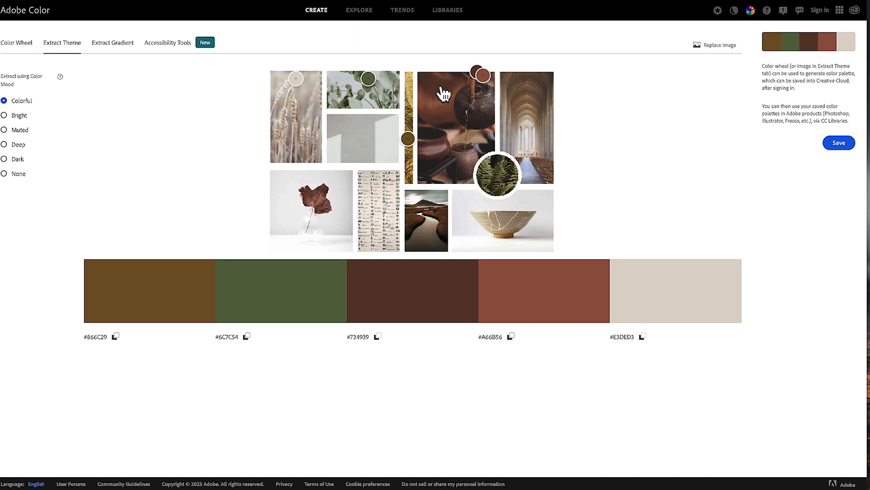
pyautogui.moveTo(483, 74); pyautogui.dragTo(505, 221)
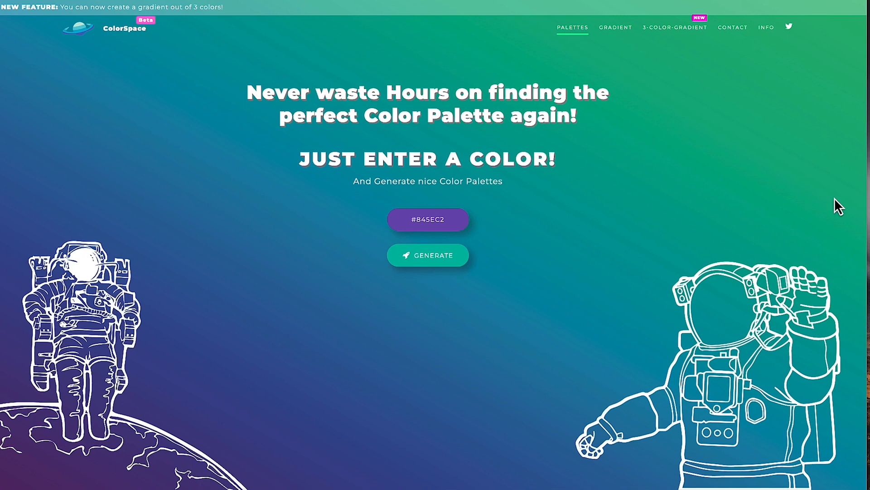
# - Switch to ColorSpace, enter #89704F as the base color and generate palettes from it
pyautogui.click(436, 222)
pyautogui.tripleClick(423, 224)
pyautogui.press('Tab')
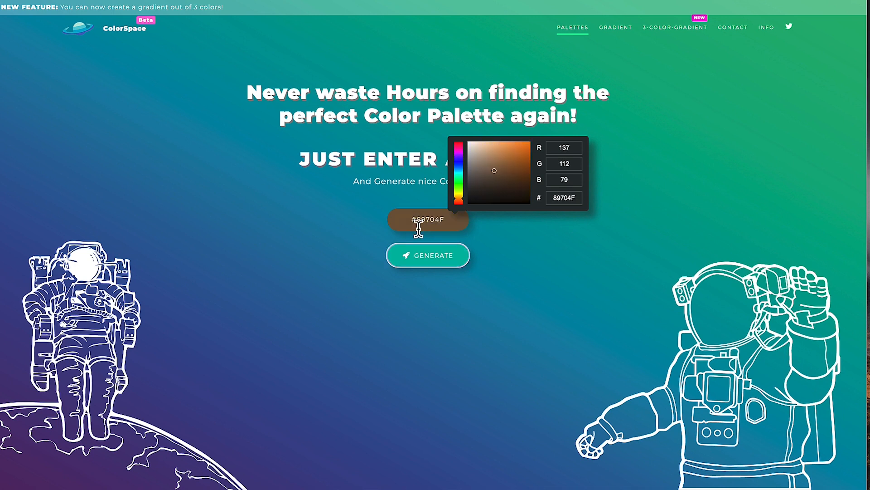
pyautogui.click(432, 265)
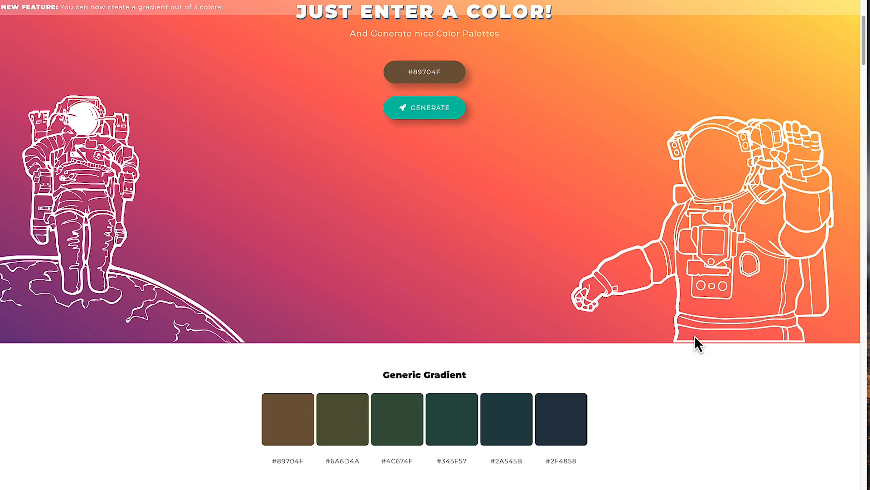
# - Examine the generated gradients and palettes for #89704F, from Generic Gradient through Skip Shade Gradient and Threedom
pyautogui.scroll(-4, 758, 349)
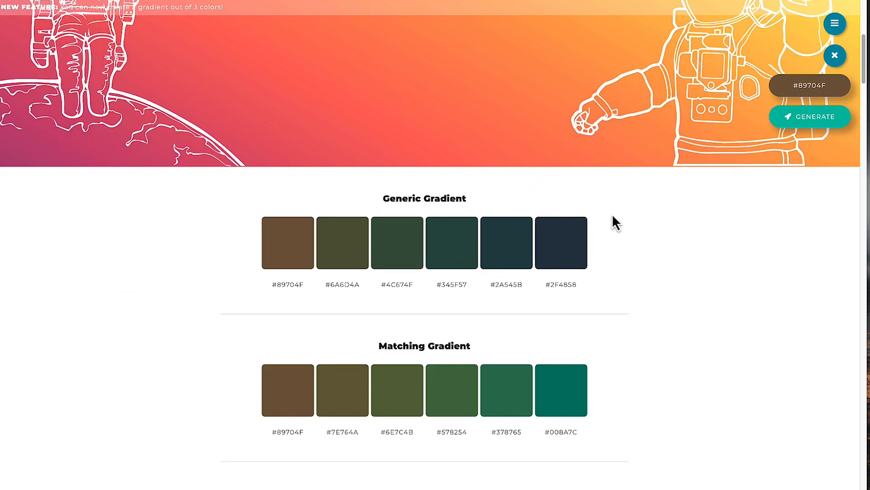
pyautogui.scroll(-3, 746, 298)
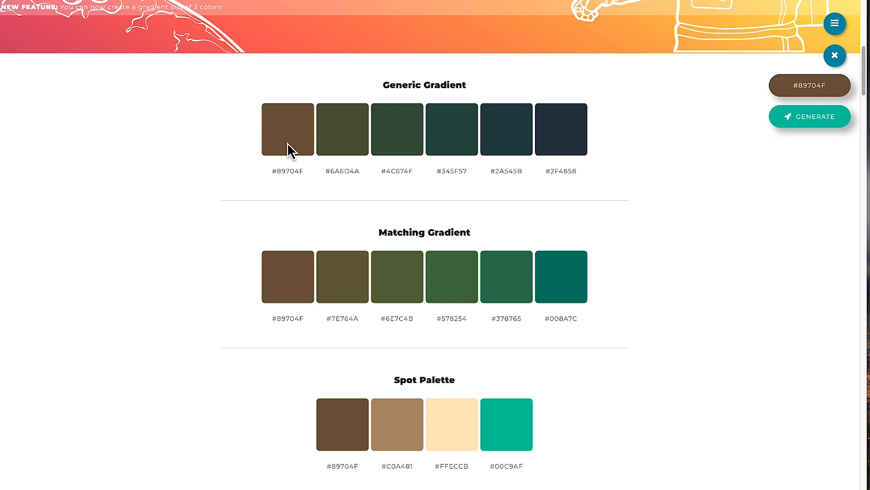
pyautogui.scroll(-5, 682, 320)
pyautogui.scroll(-13, 674, 320)
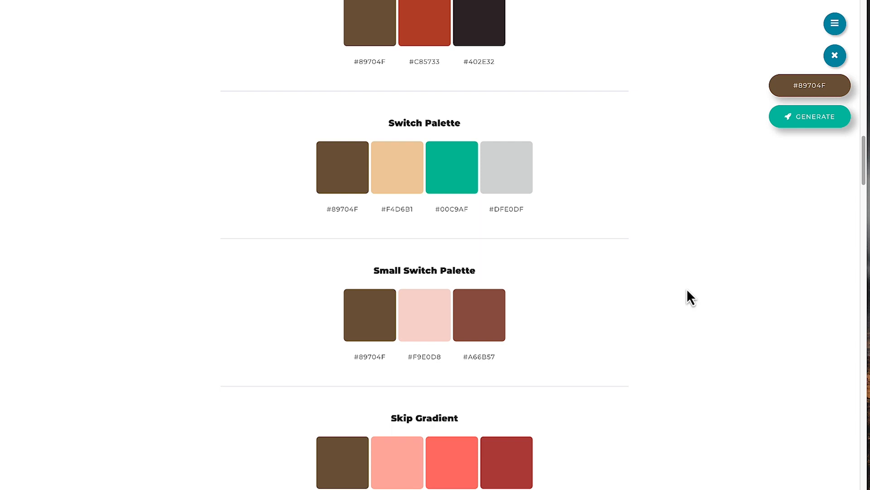
pyautogui.scroll(-8, 686, 288)
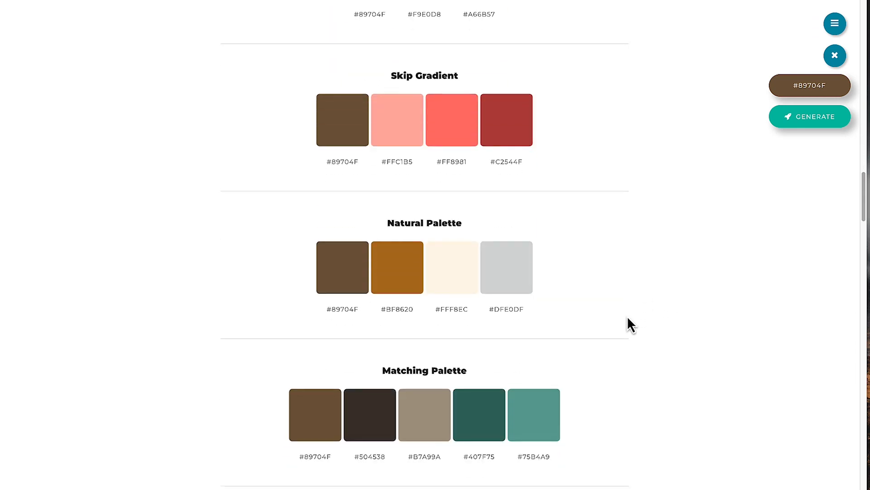
pyautogui.scroll(-9, 628, 317)
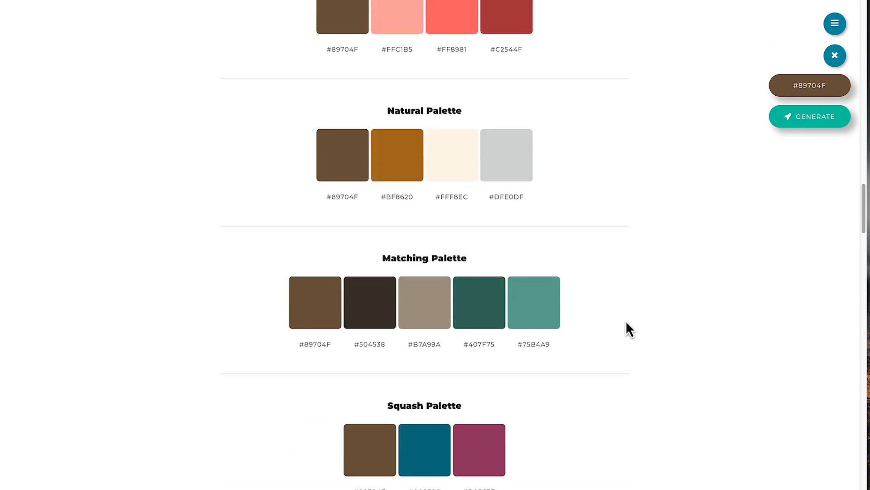
pyautogui.scroll(-3, 623, 324)
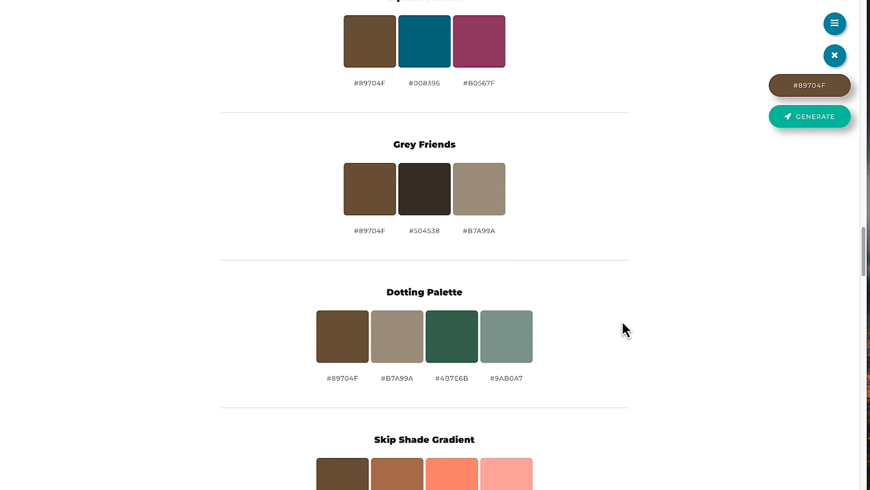
pyautogui.scroll(-4, 655, 317)
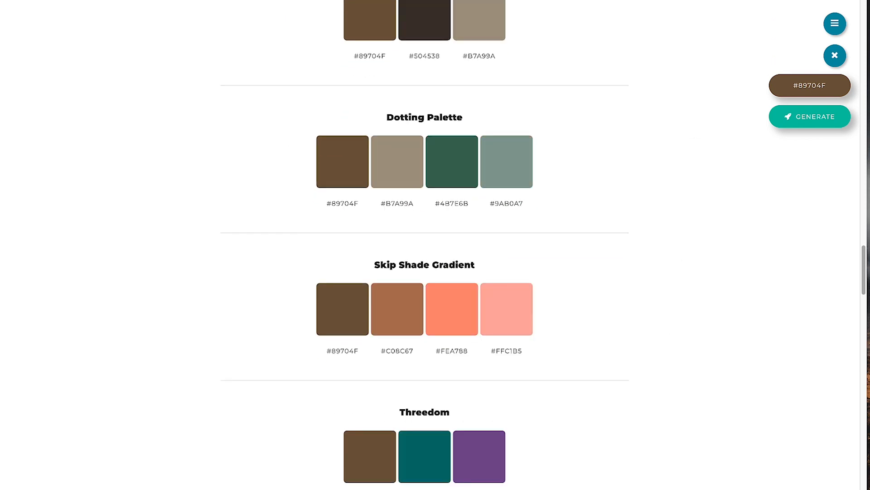